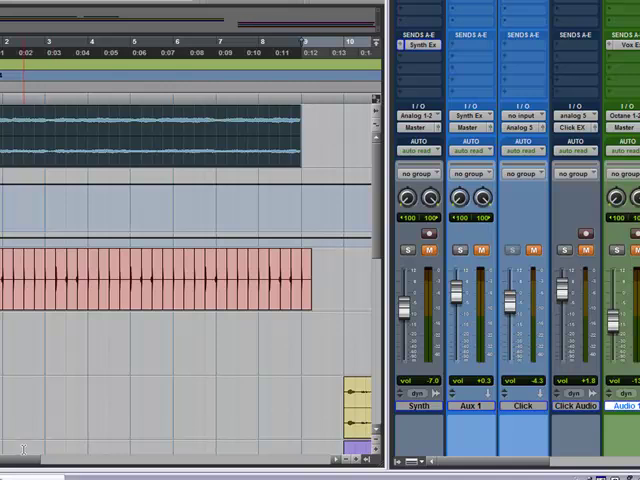
pyautogui.moveTo(22, 460); pyautogui.dragTo(90, 462)
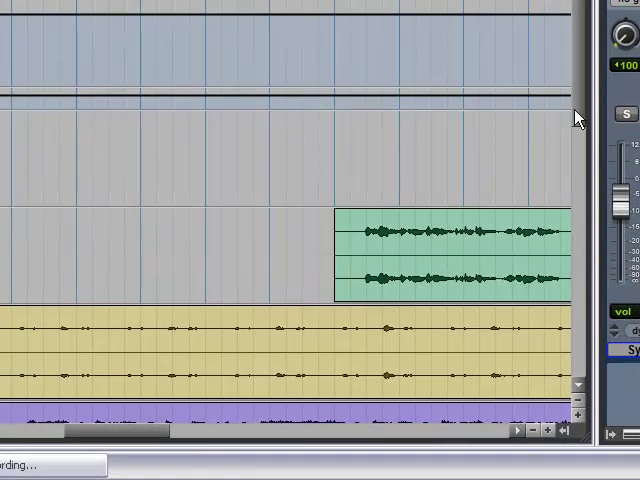
pyautogui.moveTo(578, 118); pyautogui.dragTo(578, 170)
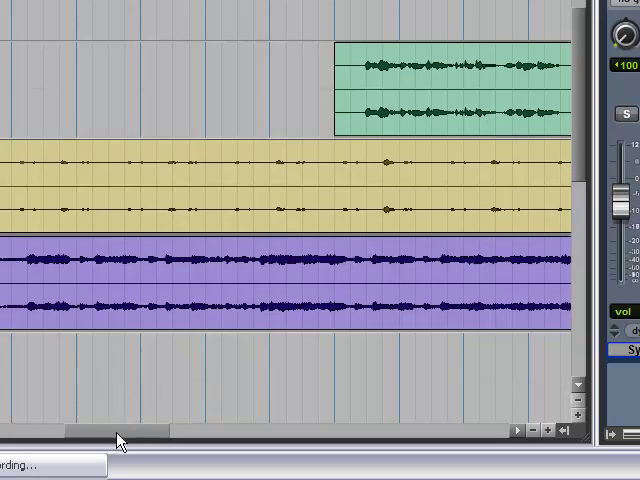
# Step: Select the yellow audio region and check the Vox Ex send's level controls
pyautogui.moveTo(118, 440); pyautogui.dragTo(583, 453)
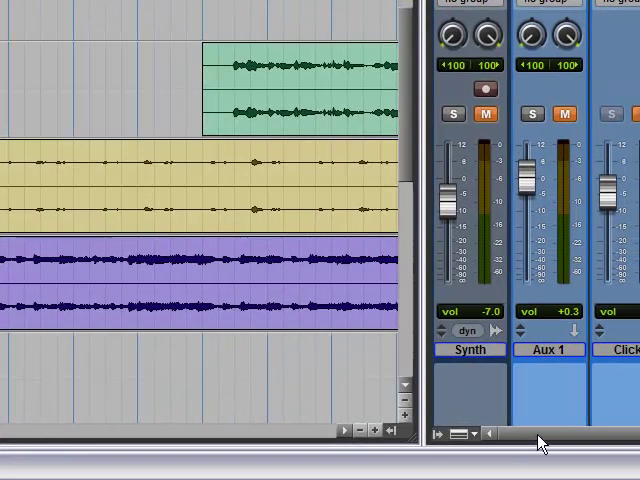
pyautogui.moveTo(540, 440)
pyautogui.mouseDown()
pyautogui.moveTo(588, 440)
pyautogui.moveTo(568, 440)
pyautogui.mouseUp()
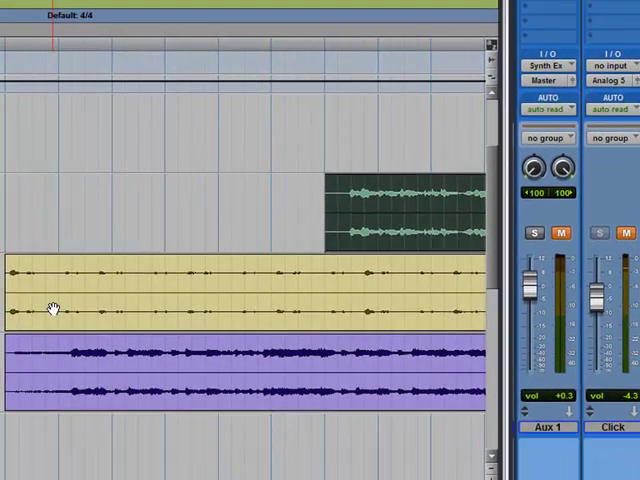
pyautogui.click(52, 308)
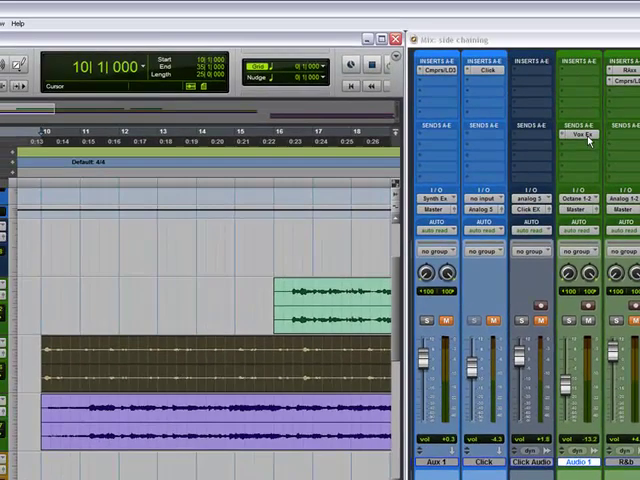
pyautogui.click(583, 134)
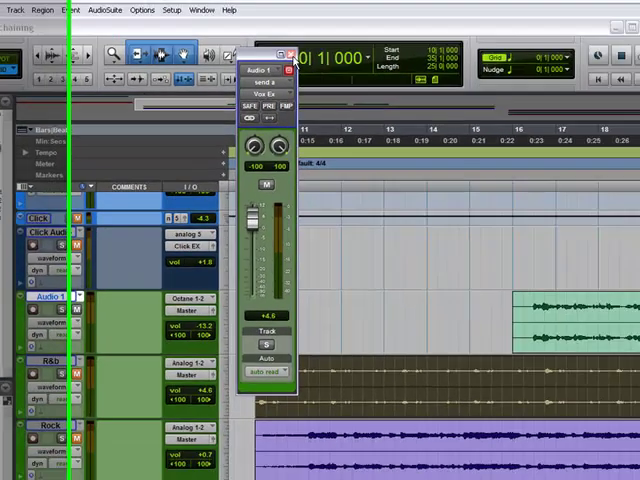
pyautogui.click(440, 52)
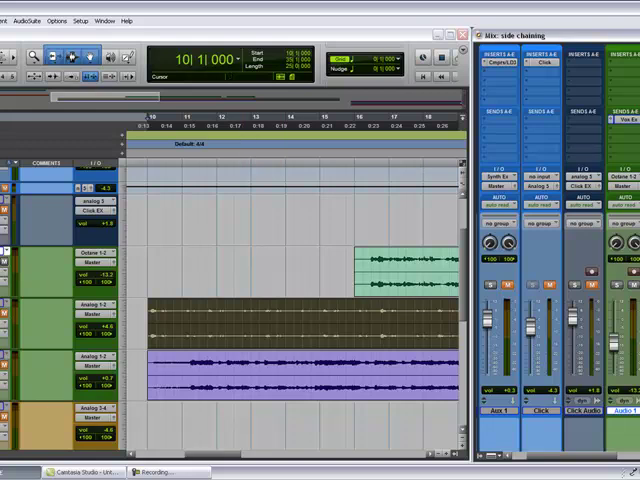
# Step: View the R&b compressor, then play the session and reopen the compressor during playback
pyautogui.click(625, 120)
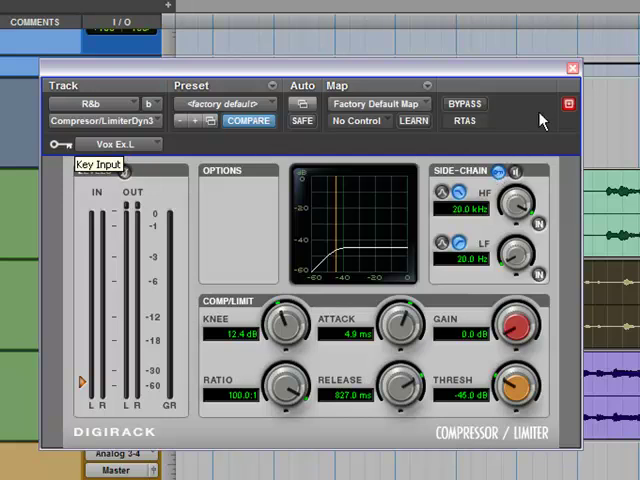
pyautogui.click(572, 69)
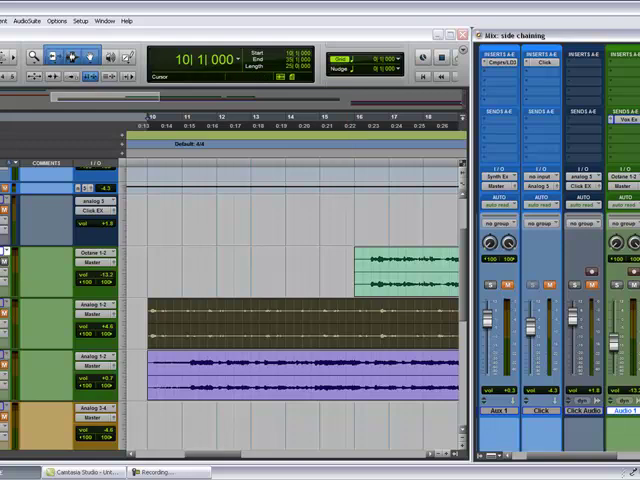
pyautogui.press('space')
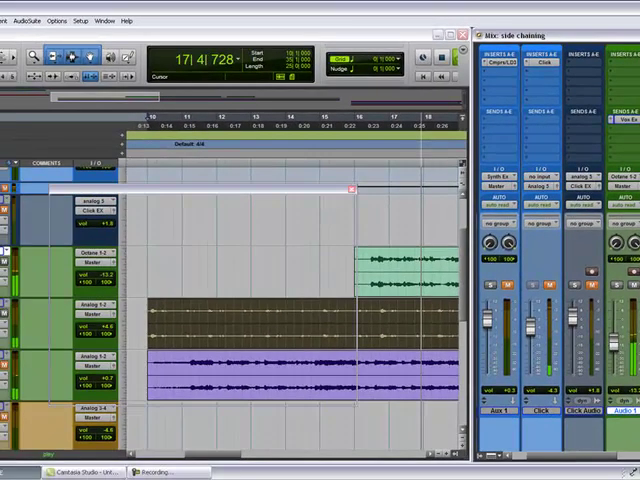
pyautogui.click(572, 53)
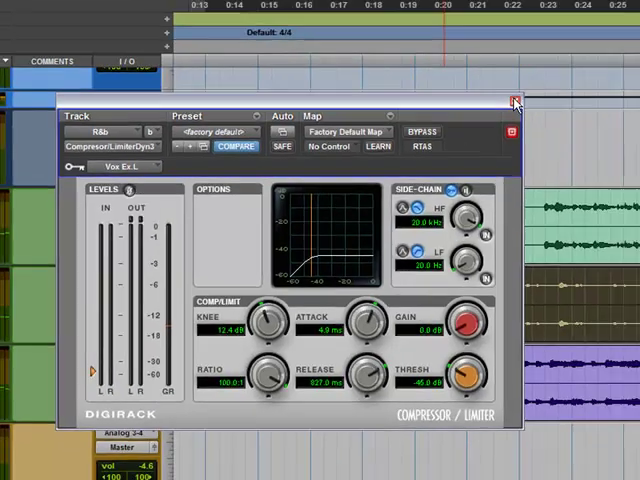
# Step: Close the compressor and restart playback, then open and close the Rock track's compressor
pyautogui.click(560, 77)
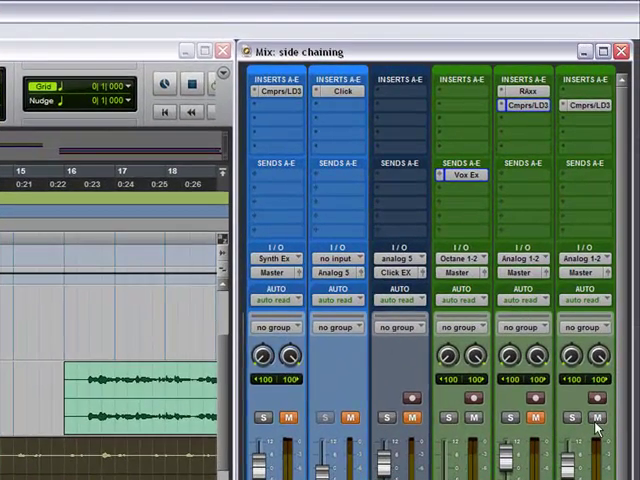
pyautogui.press('space')
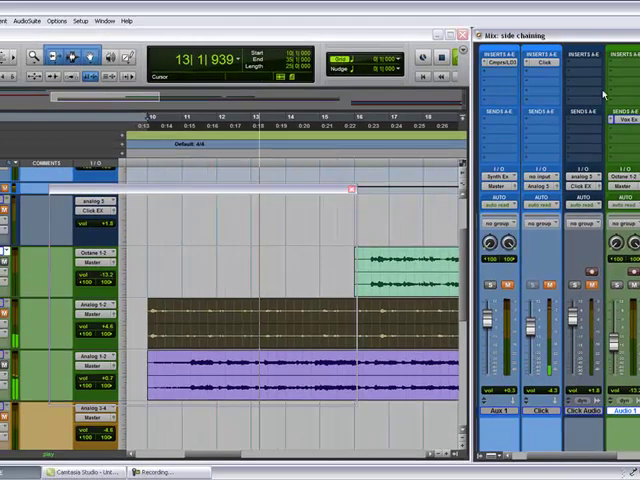
pyautogui.click(500, 62)
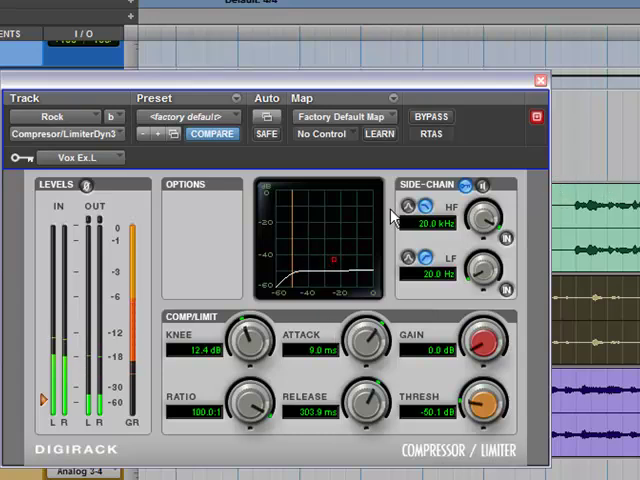
pyautogui.click(540, 80)
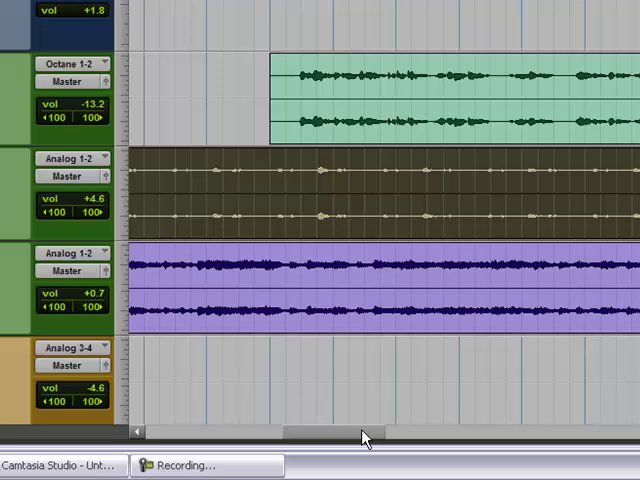
pyautogui.moveTo(365, 438); pyautogui.dragTo(592, 430)
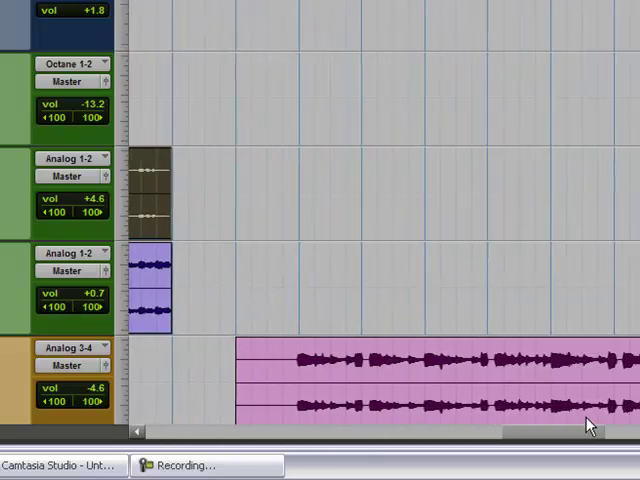
pyautogui.scroll(-1, 520, 270)
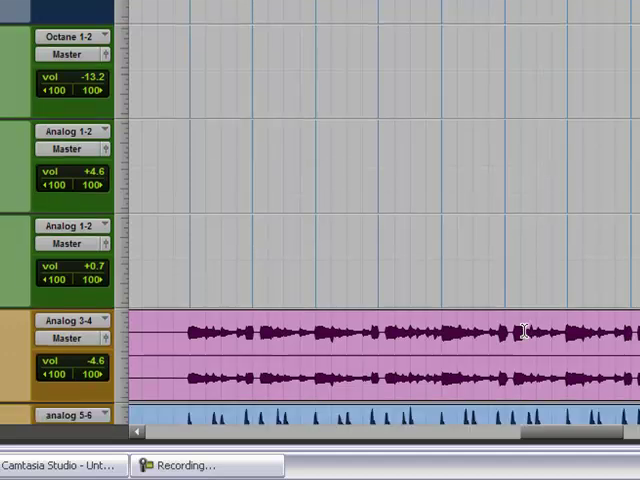
pyautogui.scroll(-1, 530, 330)
pyautogui.scroll(-1, 545, 312)
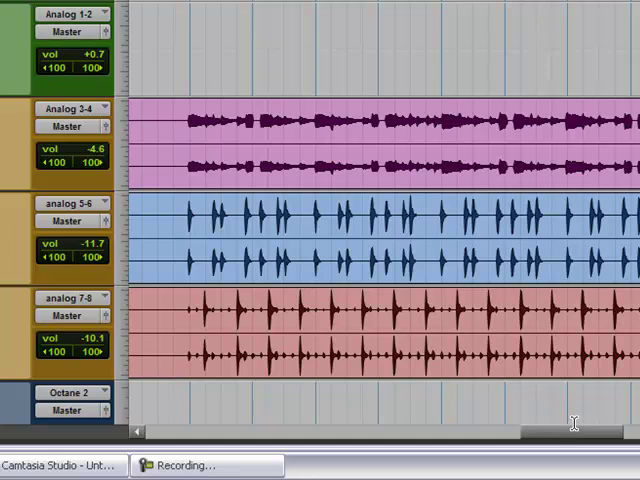
pyautogui.moveTo(578, 435); pyautogui.dragTo(569, 436)
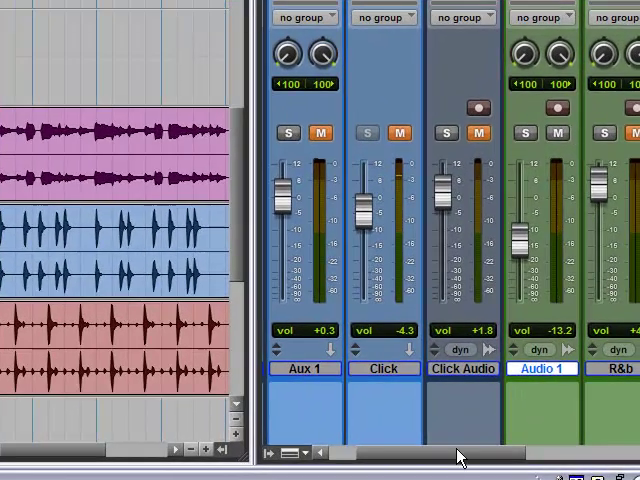
pyautogui.moveTo(459, 457); pyautogui.dragTo(611, 455)
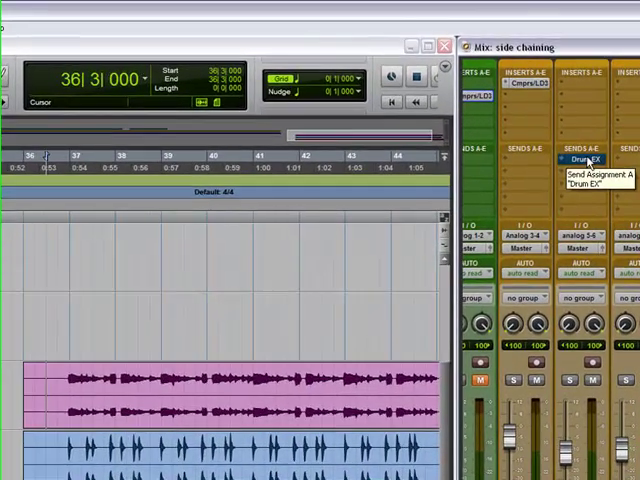
# Step: Toggle mute on the Kick's Drum EX send, check its level, then open the Bass compressor
pyautogui.rightClick(570, 120)
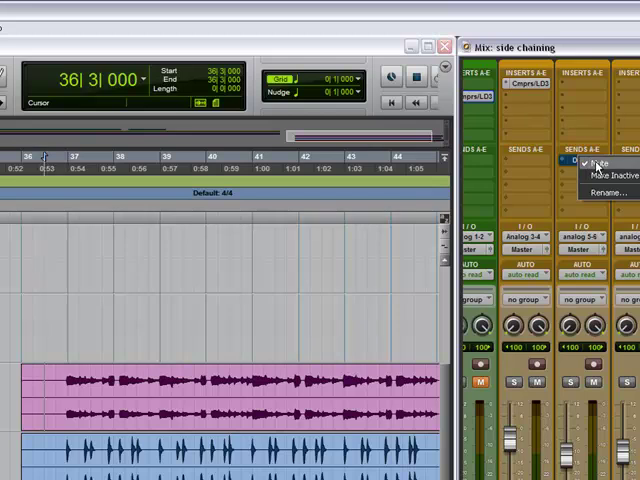
pyautogui.click(597, 165)
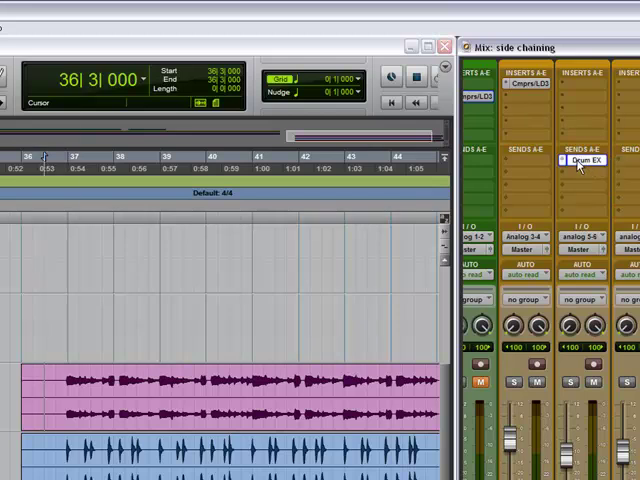
pyautogui.click(585, 162)
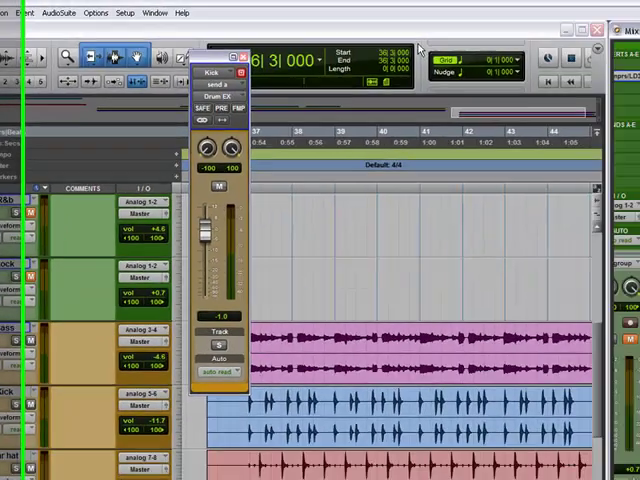
pyautogui.click(332, 57)
pyautogui.click(524, 62)
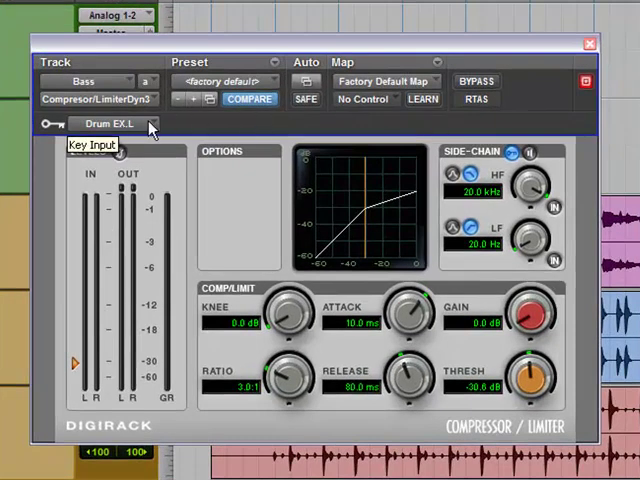
# Step: Activate the Bass compressor's side-chain key input fed by Drum EX
pyautogui.click(512, 152)
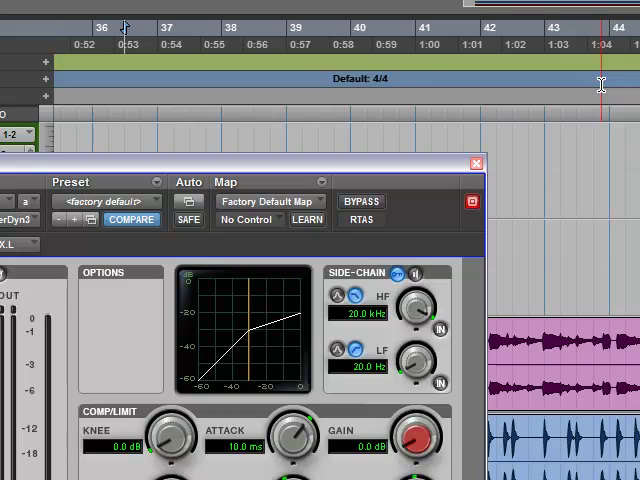
# Step: Move the playback cursor back to about 1:02, near bar 43
pyautogui.moveTo(591, 50); pyautogui.dragTo(565, 50)
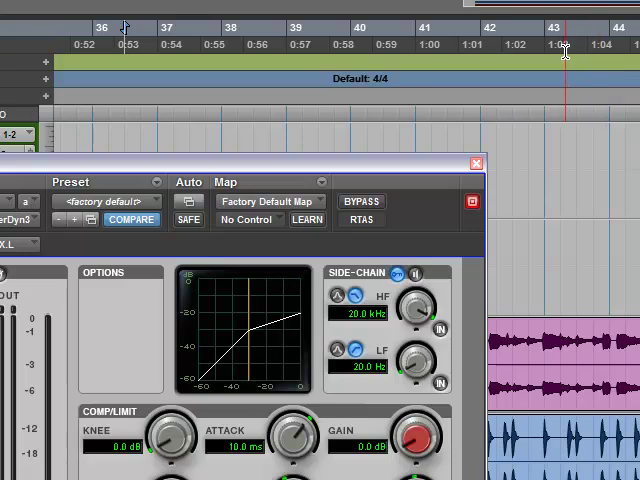